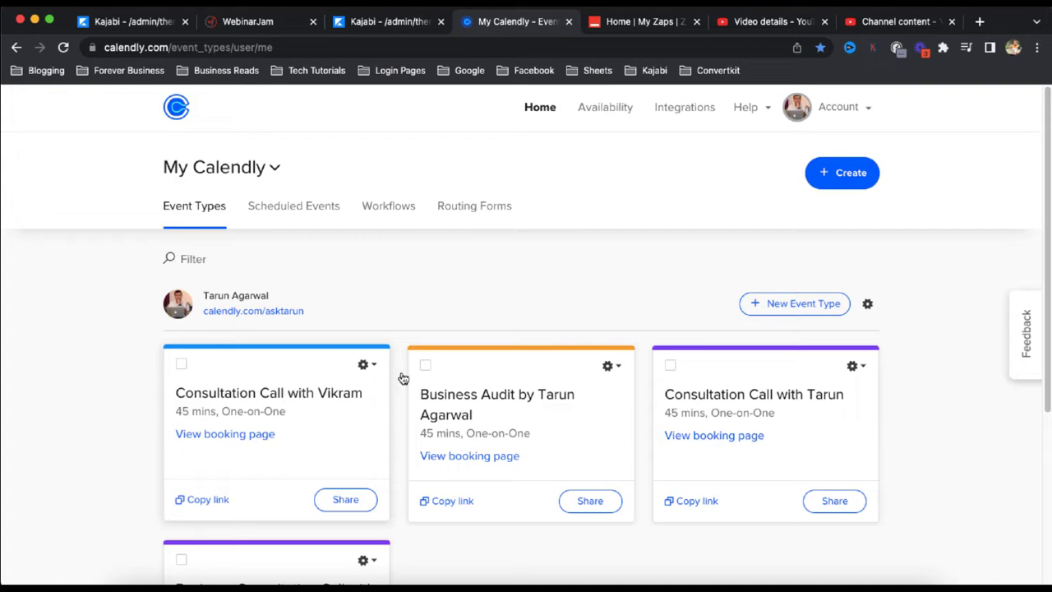
Return to the Kajabi page editor showing the Hero section with the consultation banner
{"action": "left_click", "coordinate": [136, 25]}
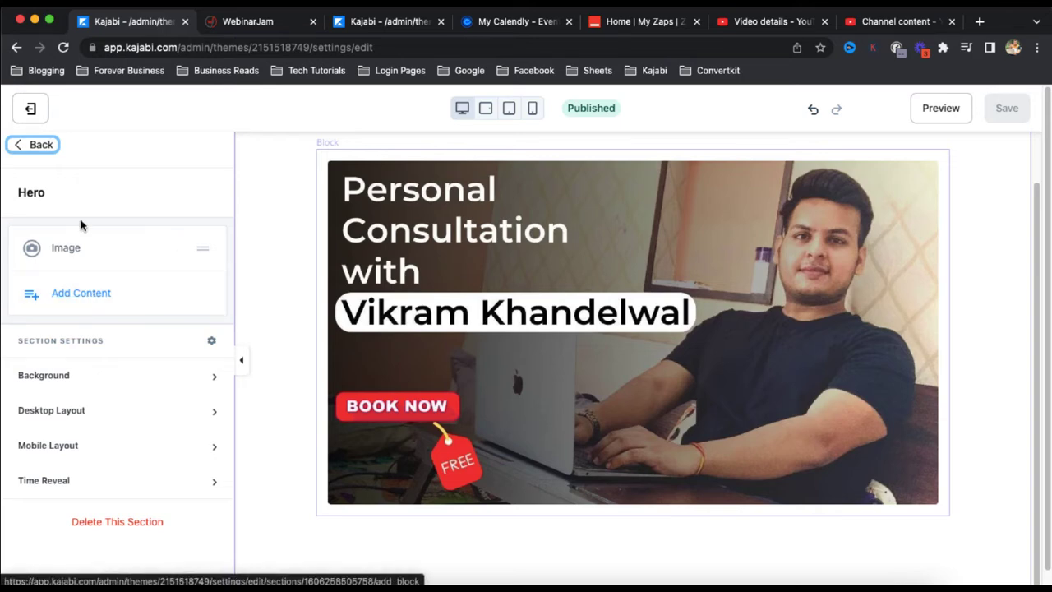
Add a Custom Code block below the banner and select all of its placeholder code
{"action": "left_click", "coordinate": [90, 301]}
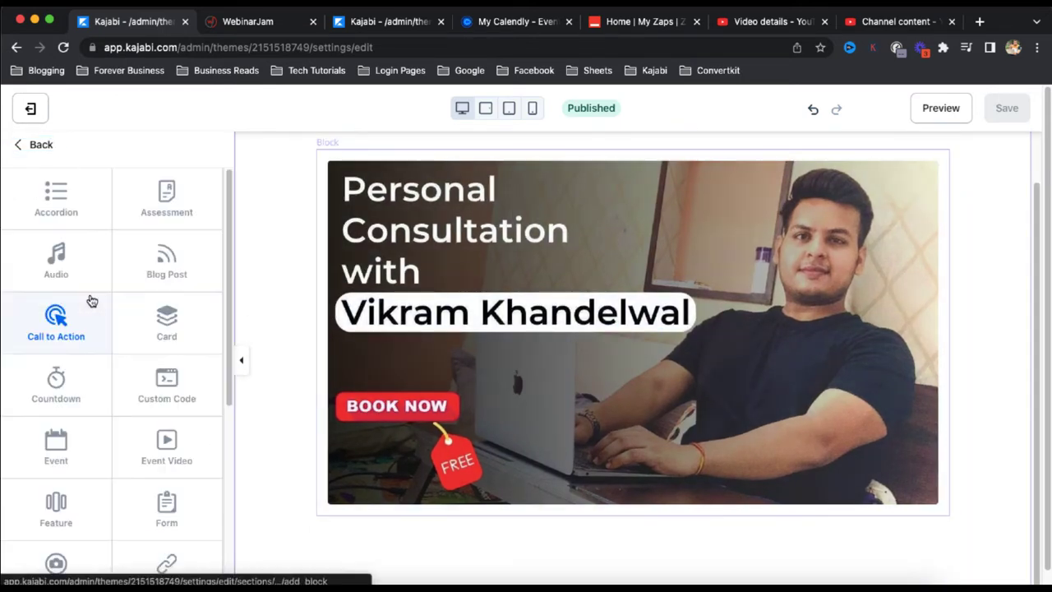
{"action": "left_click", "coordinate": [170, 388]}
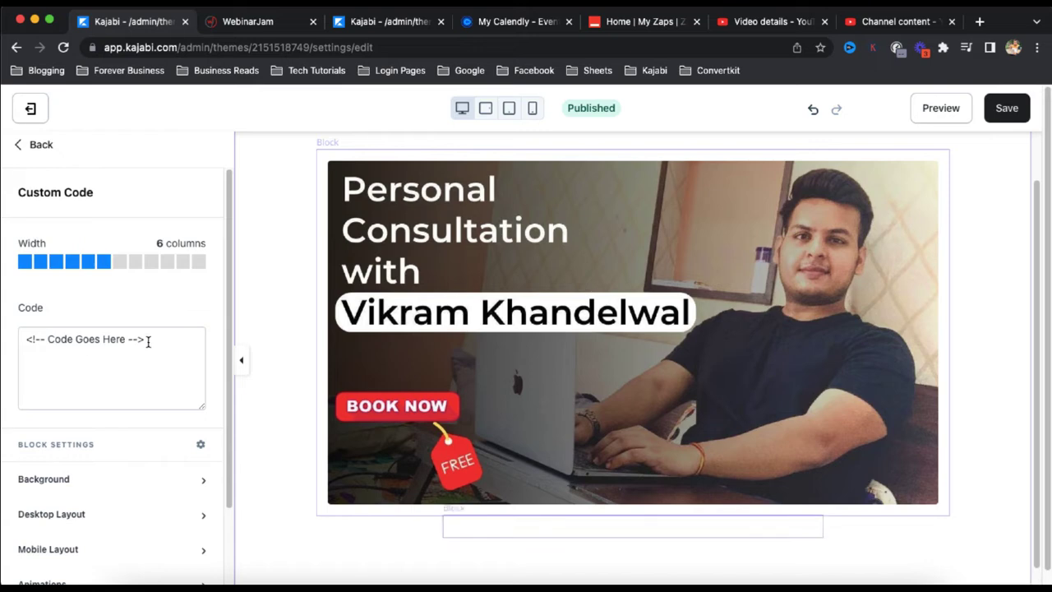
{"action": "left_click_drag", "start_coordinate": [146, 340], "coordinate": [23, 340]}
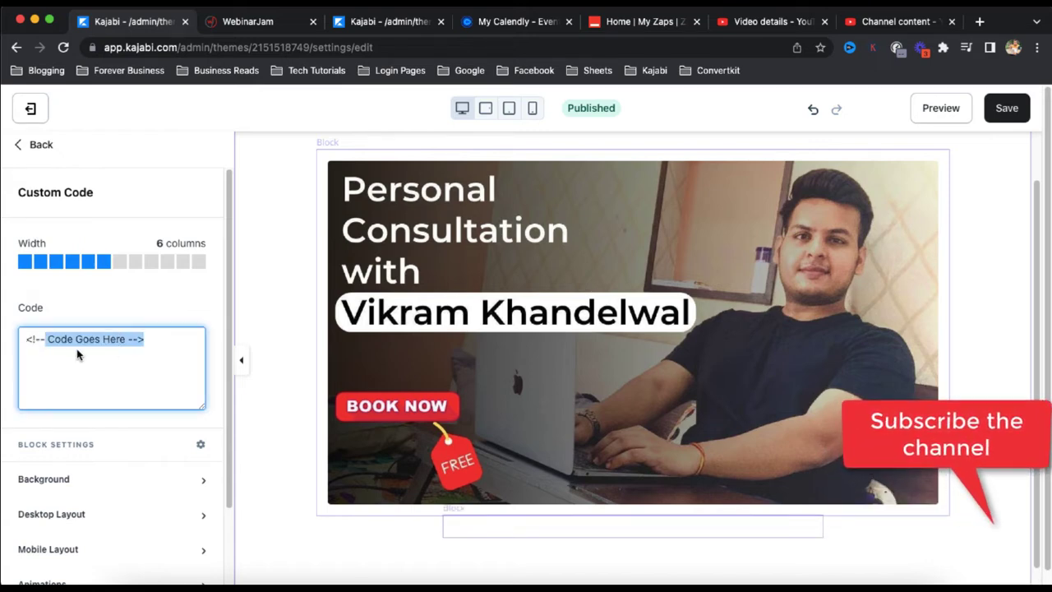
{"action": "key", "text": "super+a"}
{"action": "left_click", "coordinate": [518, 22]}
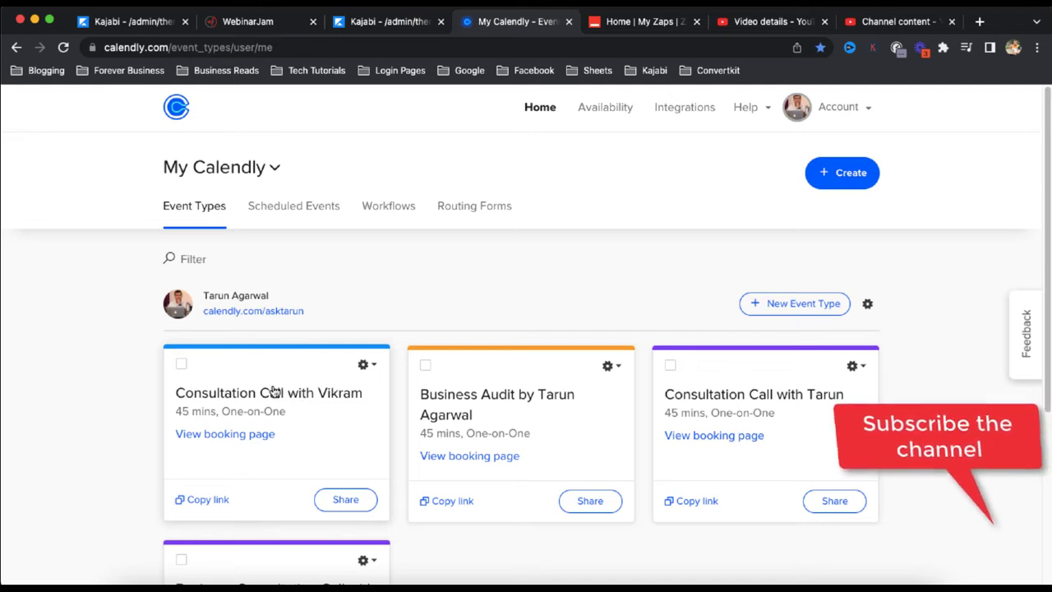
{"action": "left_click", "coordinate": [369, 366]}
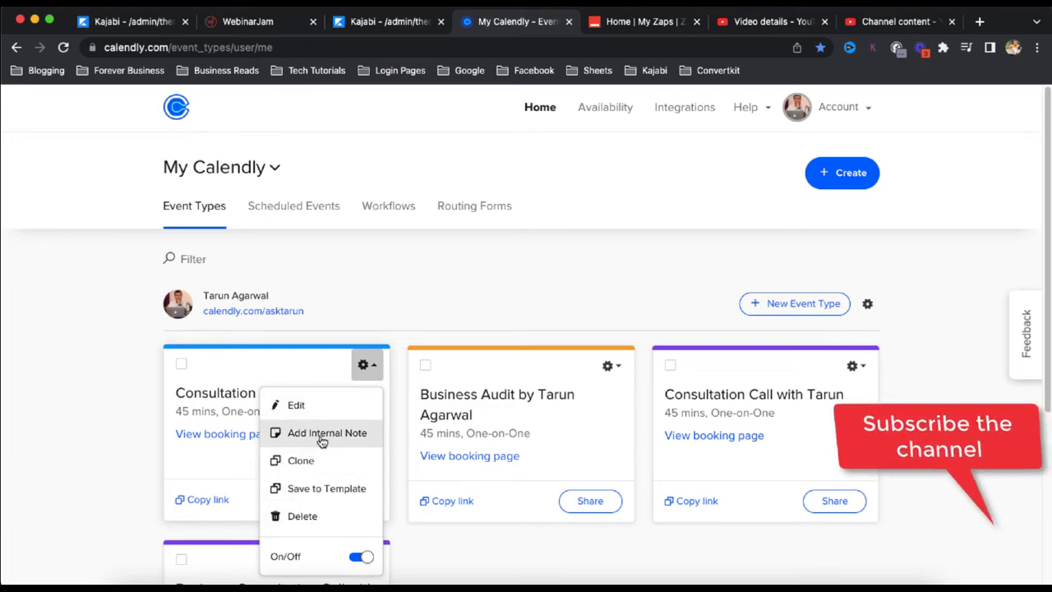
{"action": "left_click", "coordinate": [129, 485]}
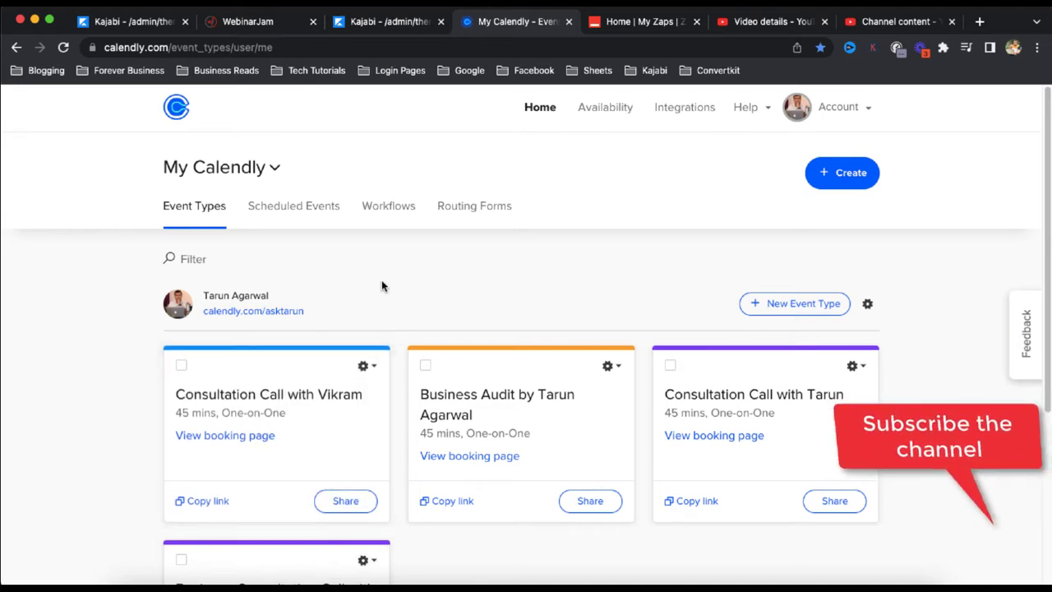
Generate the Inline Embed code for the 45-minute Consultation Call with Vikram
{"action": "left_click", "coordinate": [352, 501]}
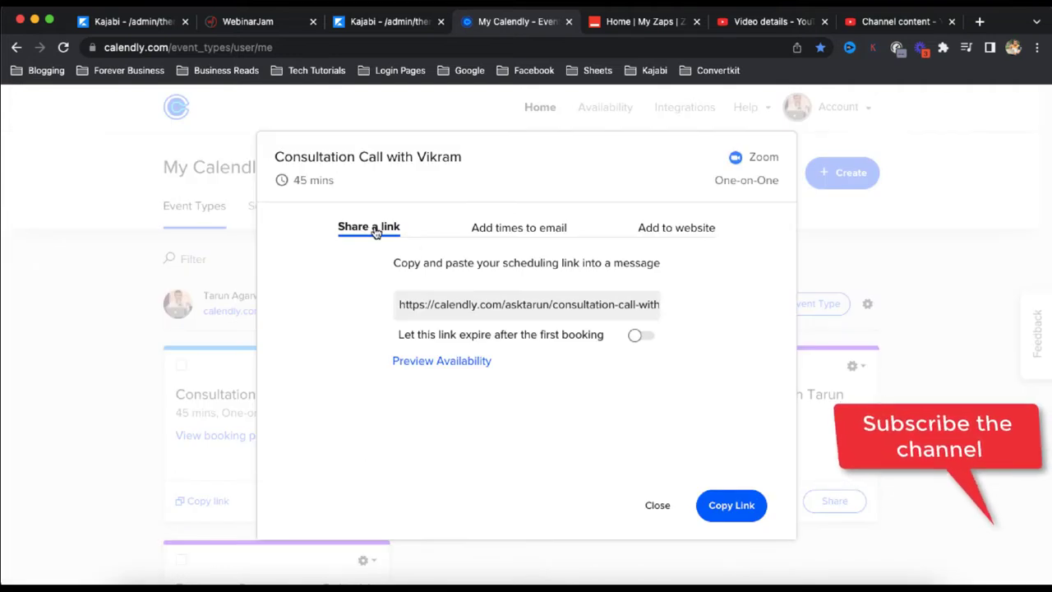
{"action": "left_click", "coordinate": [672, 229]}
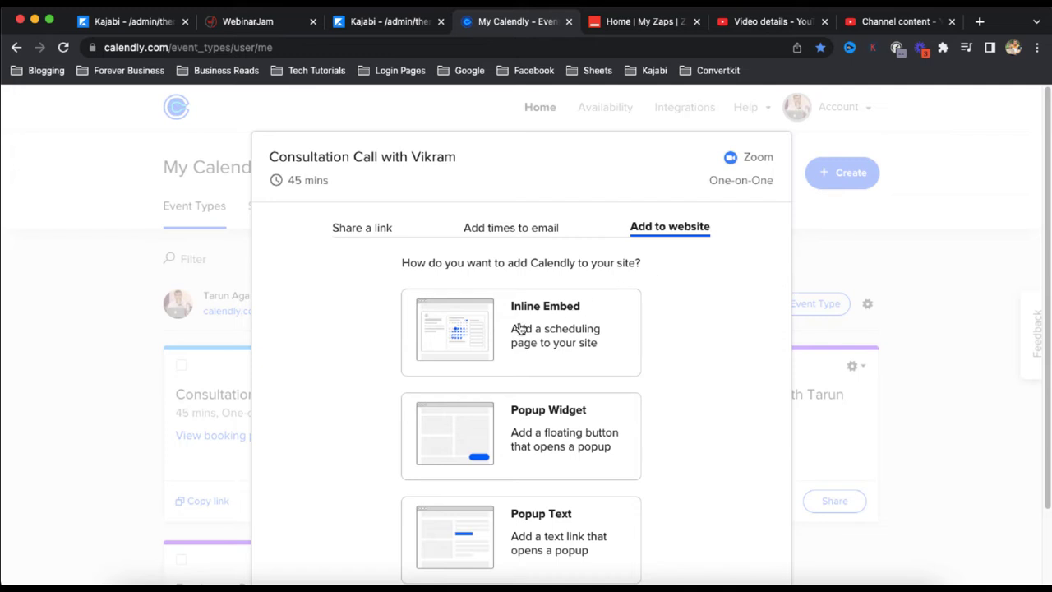
{"action": "left_click", "coordinate": [558, 333]}
{"action": "scroll", "coordinate": [663, 371], "scroll_direction": "down", "scroll_amount": 2}
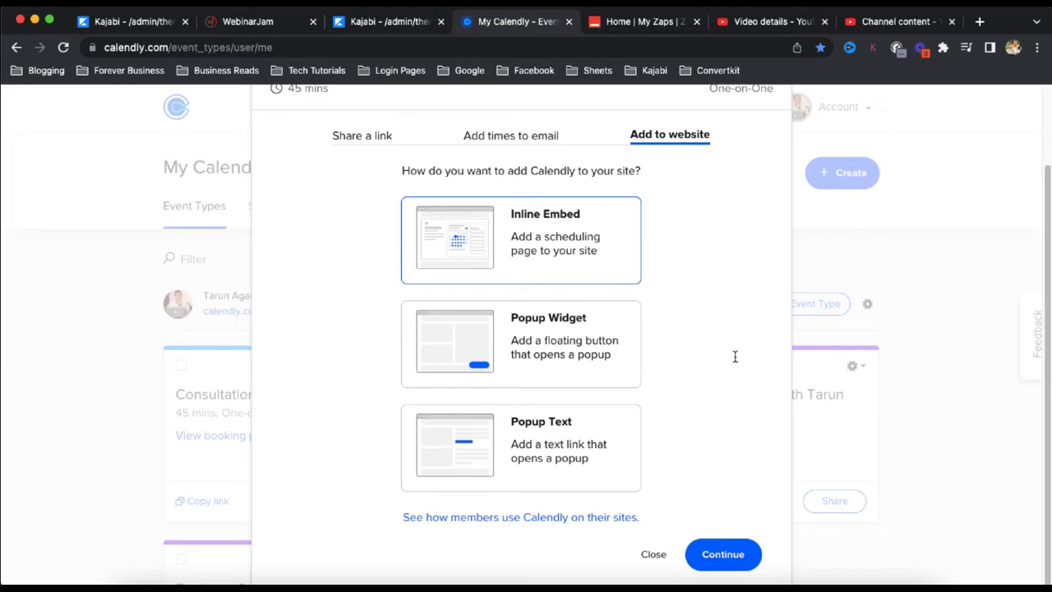
{"action": "key", "text": "Return"}
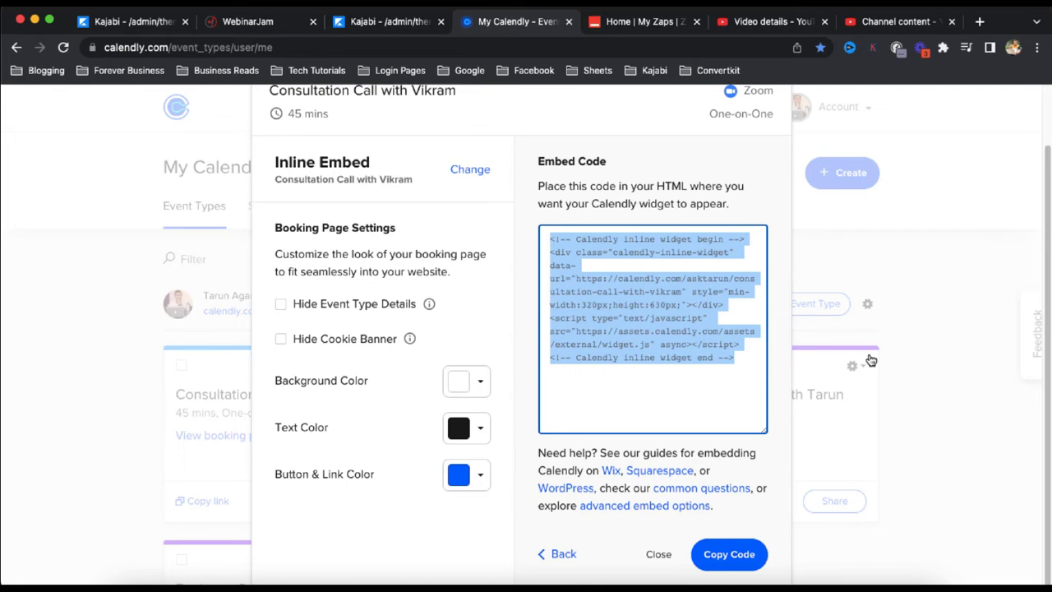
Return to the Kajabi editor showing the Image and Custom Code blocks in the Hero
{"action": "key", "text": "super+1"}
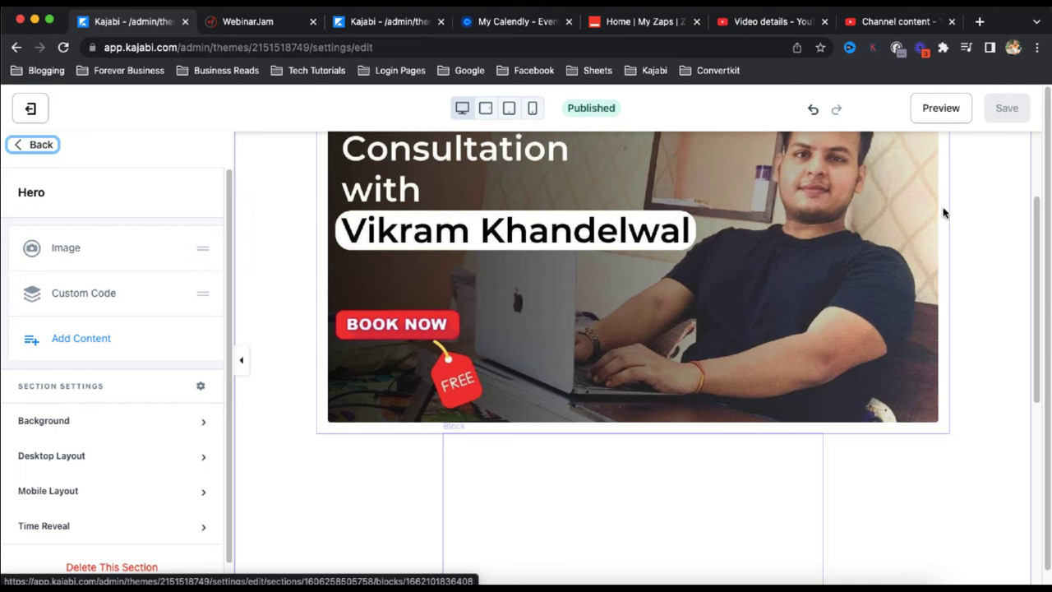
Preview the landing page and scroll to the embedded Calendly booking widget below the banner
{"action": "left_click", "coordinate": [942, 110]}
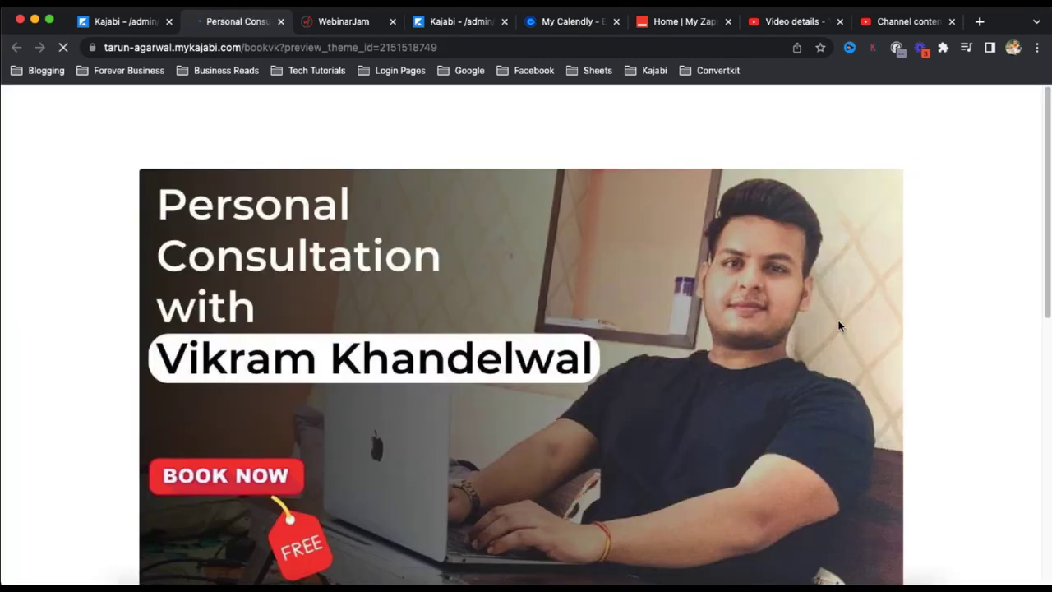
{"action": "scroll", "coordinate": [902, 329], "scroll_direction": "down", "scroll_amount": 10}
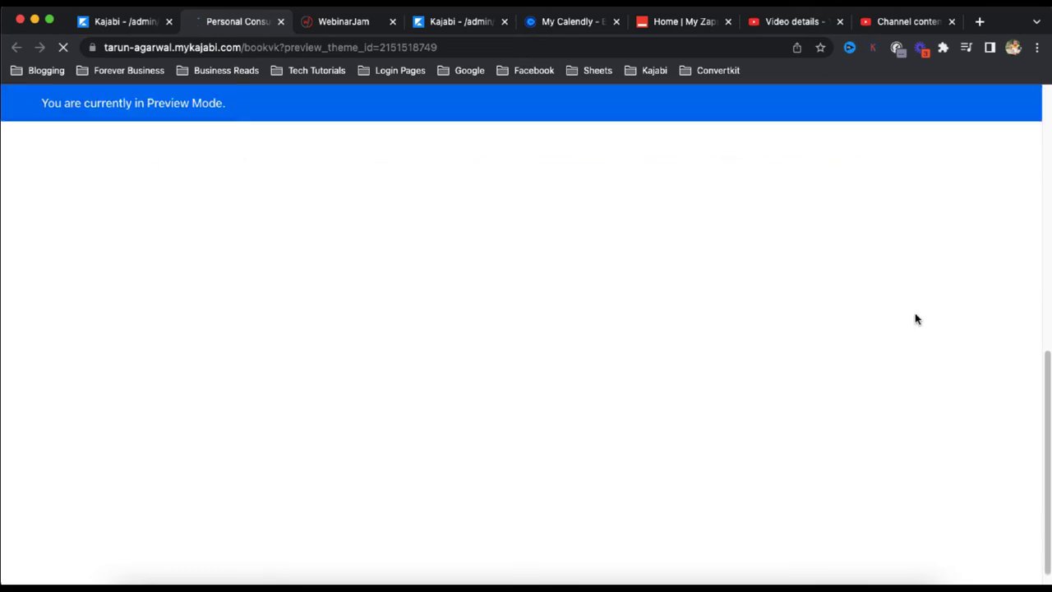
{"action": "scroll", "coordinate": [917, 318], "scroll_direction": "down", "scroll_amount": 6}
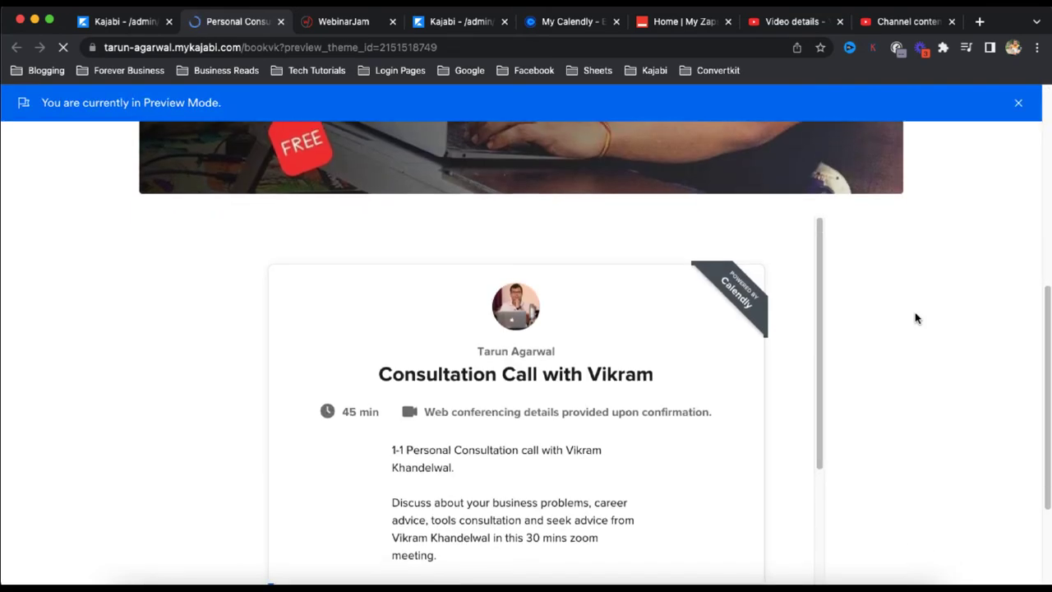
{"action": "scroll", "coordinate": [920, 316], "scroll_direction": "down", "scroll_amount": 3}
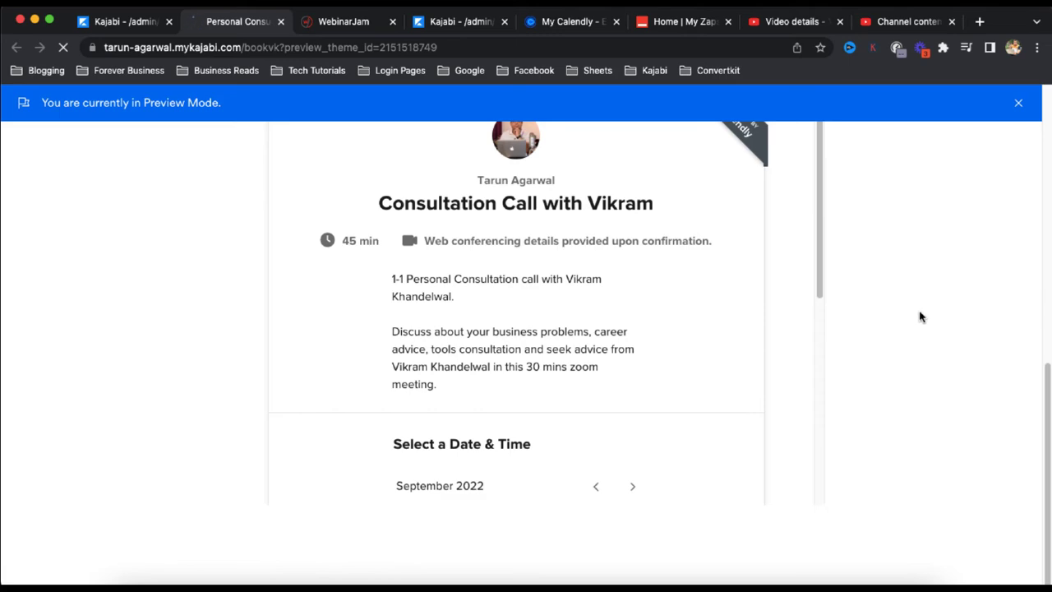
{"action": "scroll", "coordinate": [604, 371], "scroll_direction": "down", "scroll_amount": 1}
{"action": "scroll", "coordinate": [603, 371], "scroll_direction": "down", "scroll_amount": 2}
{"action": "scroll", "coordinate": [688, 369], "scroll_direction": "up", "scroll_amount": 3}
{"action": "scroll", "coordinate": [686, 369], "scroll_direction": "up", "scroll_amount": 4}
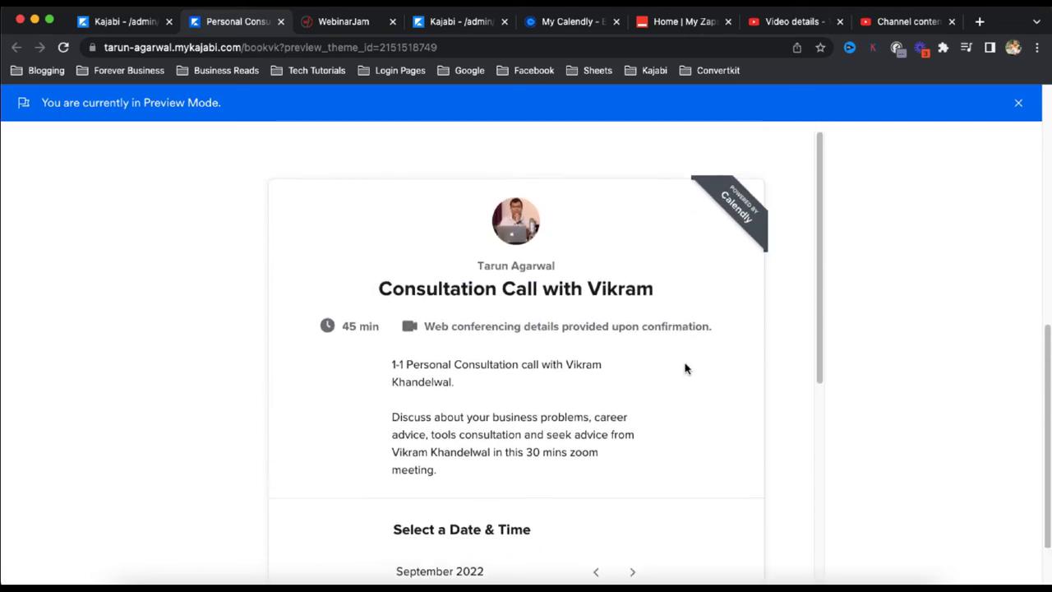
{"action": "scroll", "coordinate": [686, 369], "scroll_direction": "down", "scroll_amount": 3}
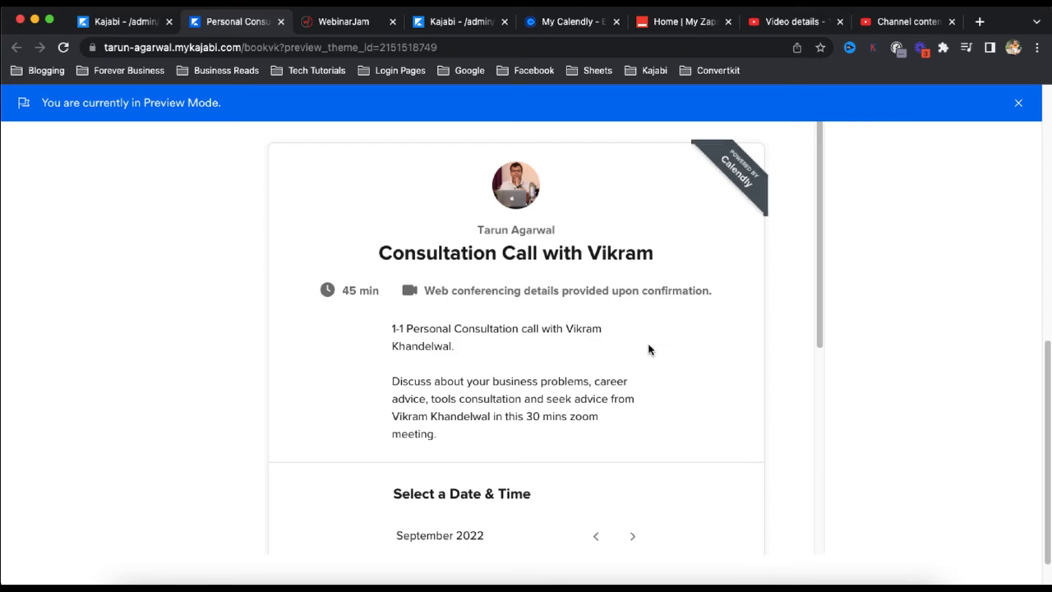
{"action": "scroll", "coordinate": [651, 353], "scroll_direction": "down", "scroll_amount": 4}
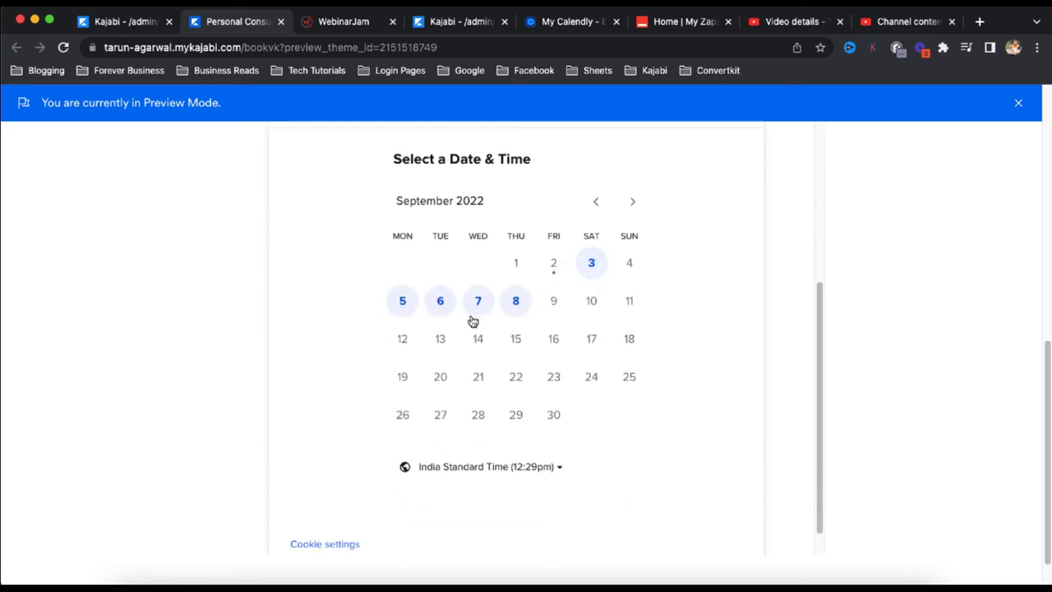
Select Thursday, September 8 in the booking calendar to view available time slots
{"action": "left_click", "coordinate": [516, 301]}
{"action": "scroll", "coordinate": [580, 411], "scroll_direction": "down", "scroll_amount": 5}
{"action": "scroll", "coordinate": [498, 465], "scroll_direction": "up", "scroll_amount": 5}
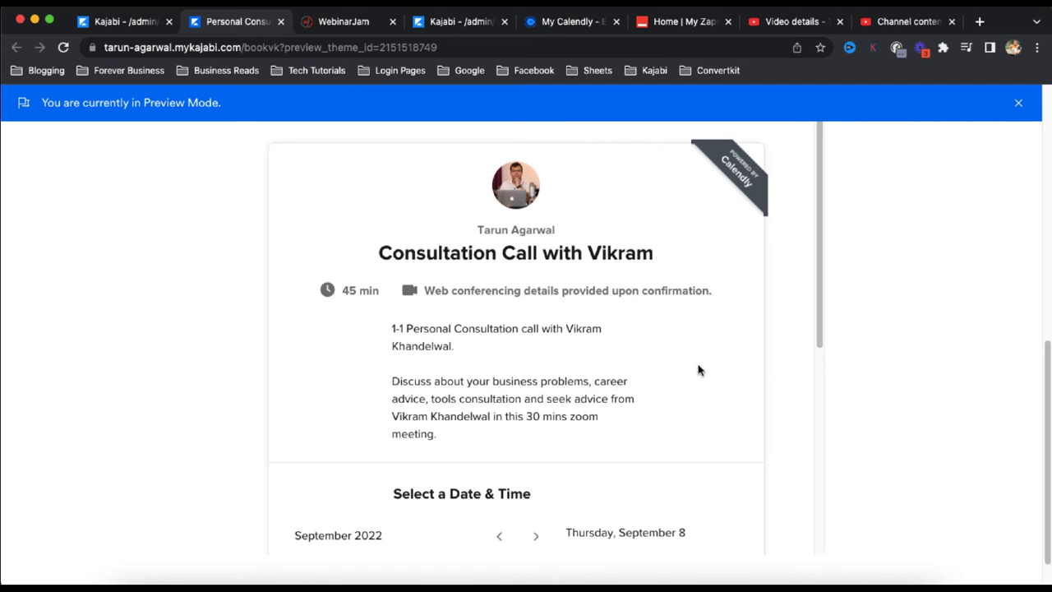
{"action": "scroll", "coordinate": [698, 369], "scroll_direction": "down", "scroll_amount": 5}
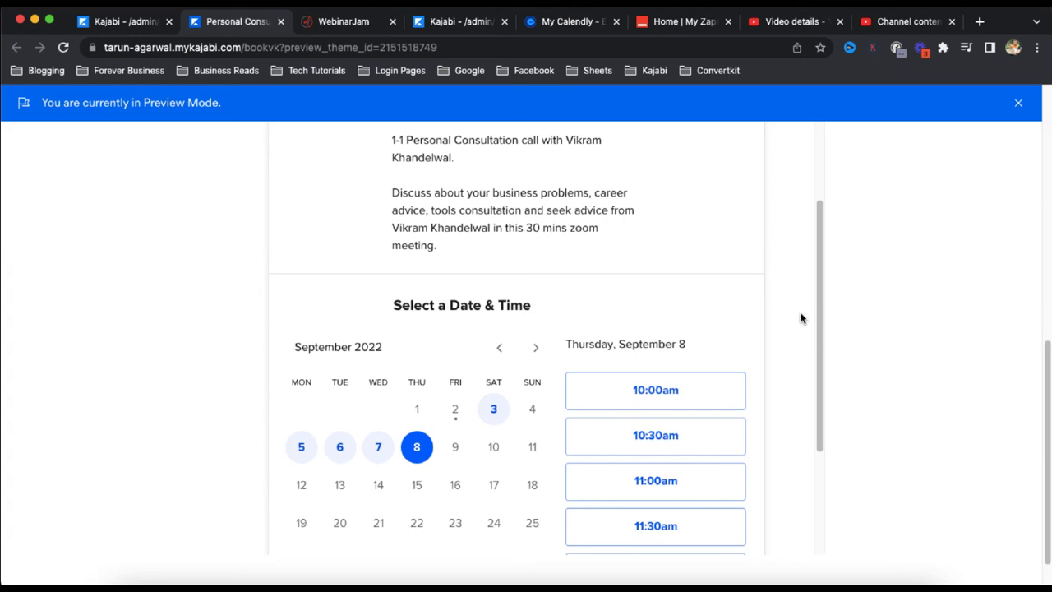
{"action": "scroll", "coordinate": [803, 318], "scroll_direction": "up", "scroll_amount": 5}
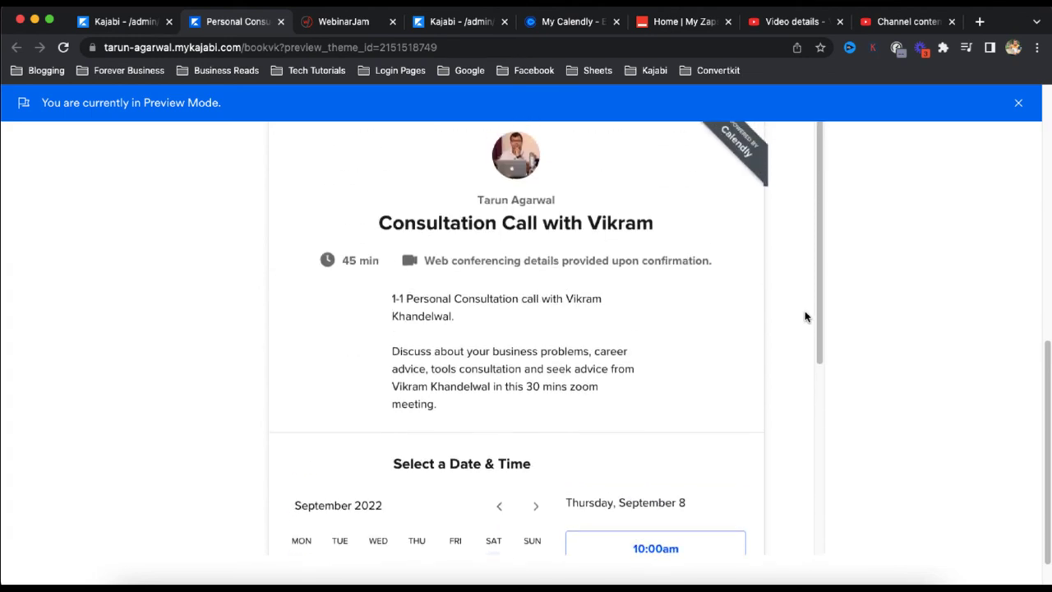
{"action": "scroll", "coordinate": [806, 316], "scroll_direction": "up", "scroll_amount": 8}
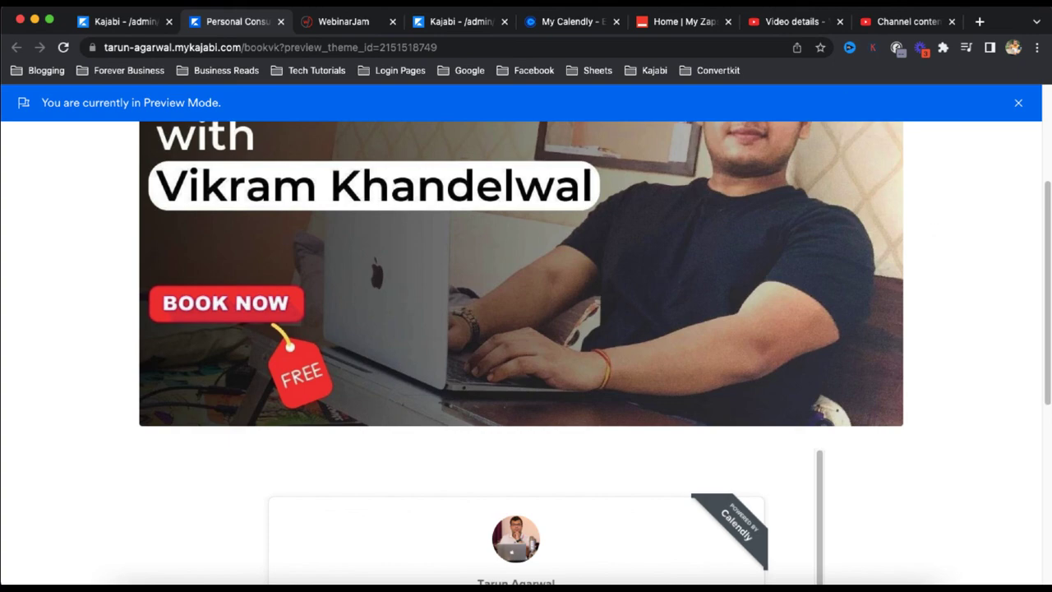